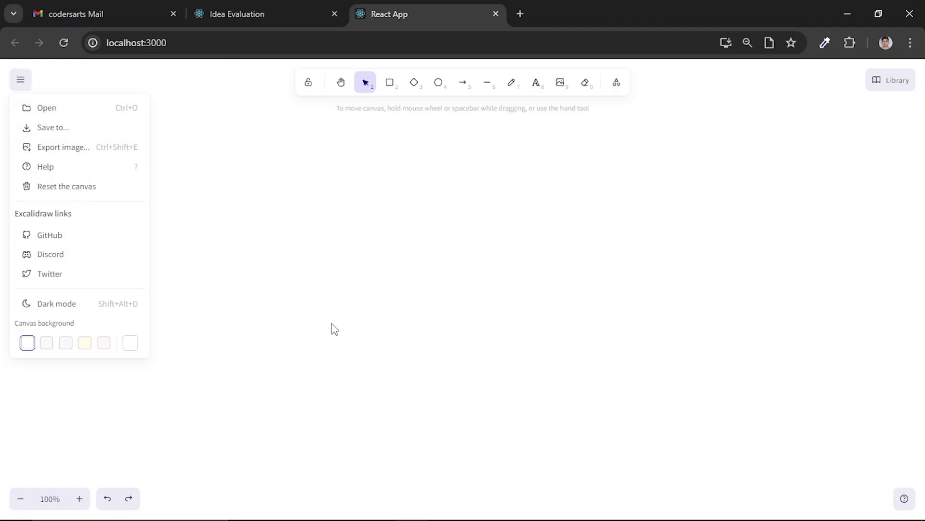
click(583, 509)
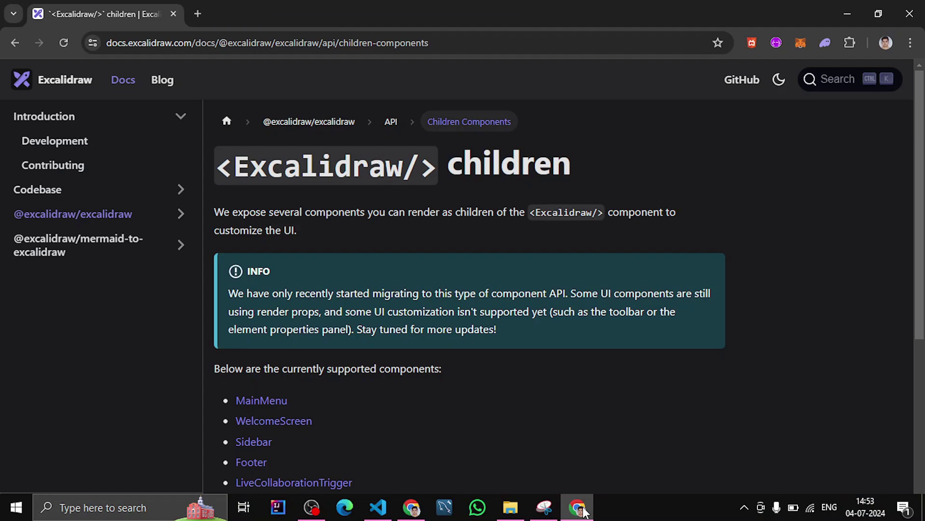
click(178, 215)
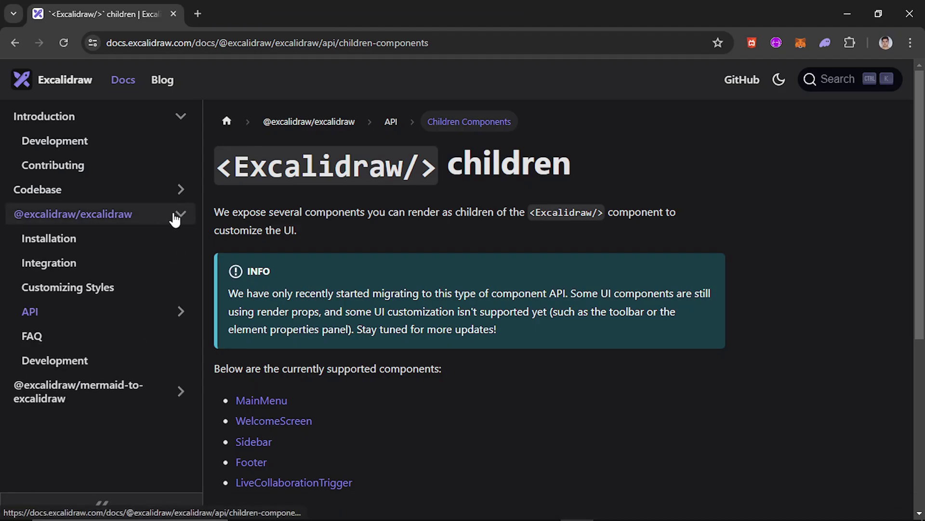
click(36, 311)
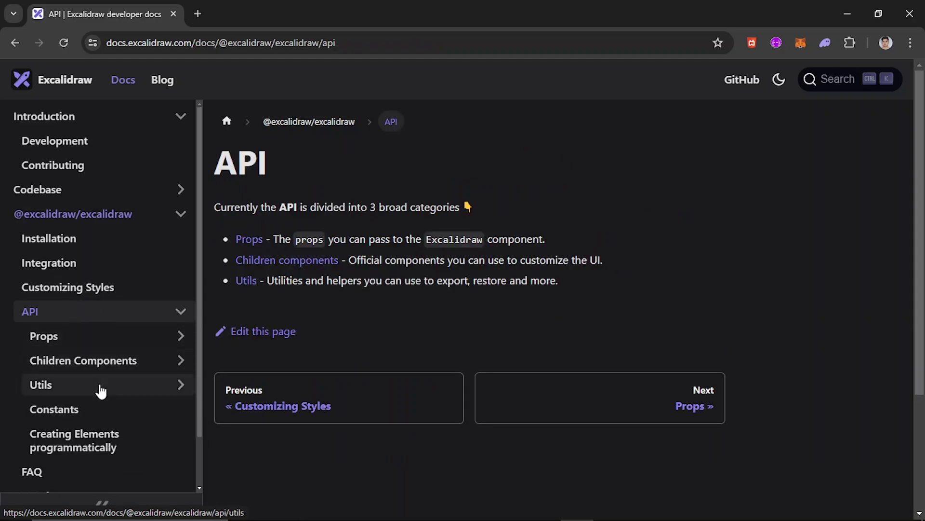
click(117, 365)
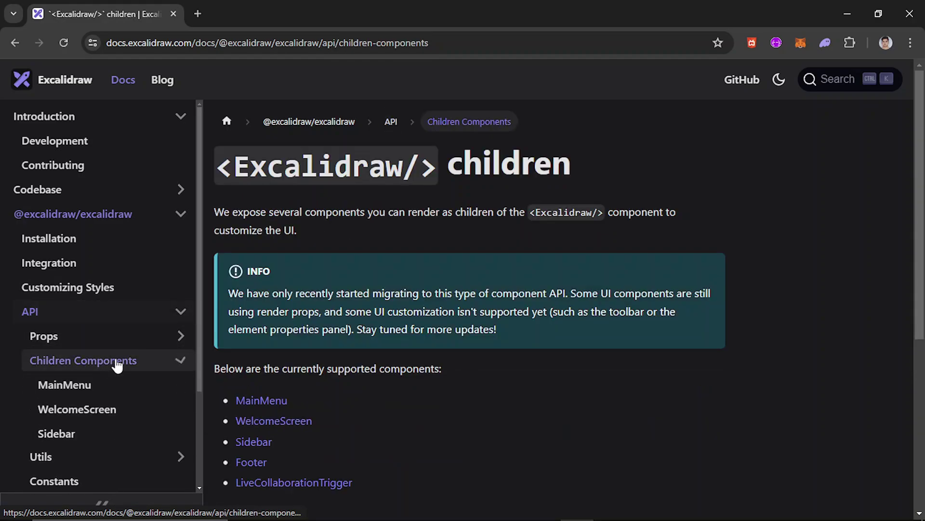
click(73, 391)
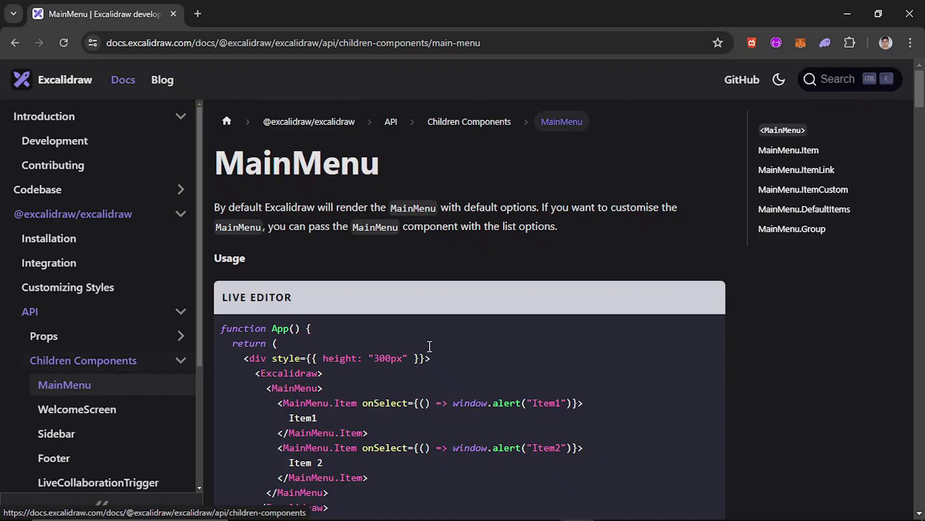
drag(921, 91, 922, 106)
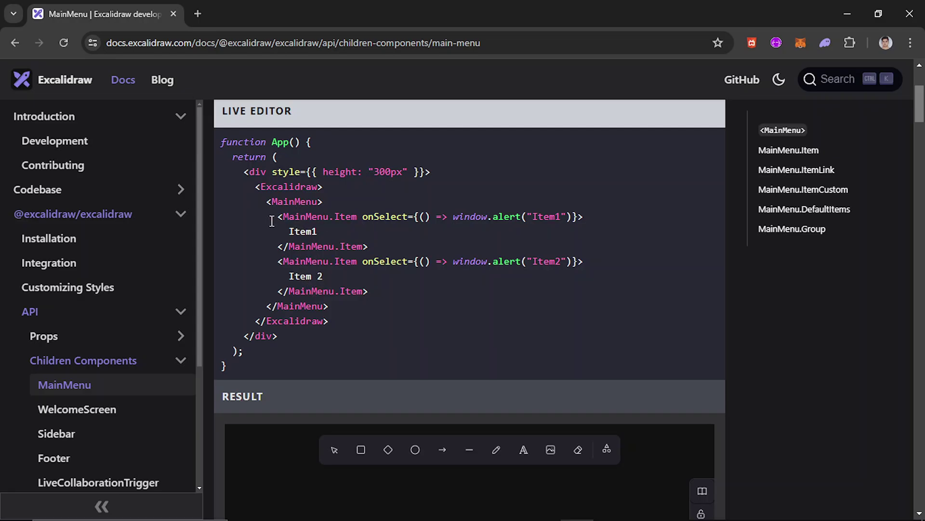
Step: Highlight the live example's MainMenu.Item code, ending at the Item 2 line
drag(272, 220, 370, 246)
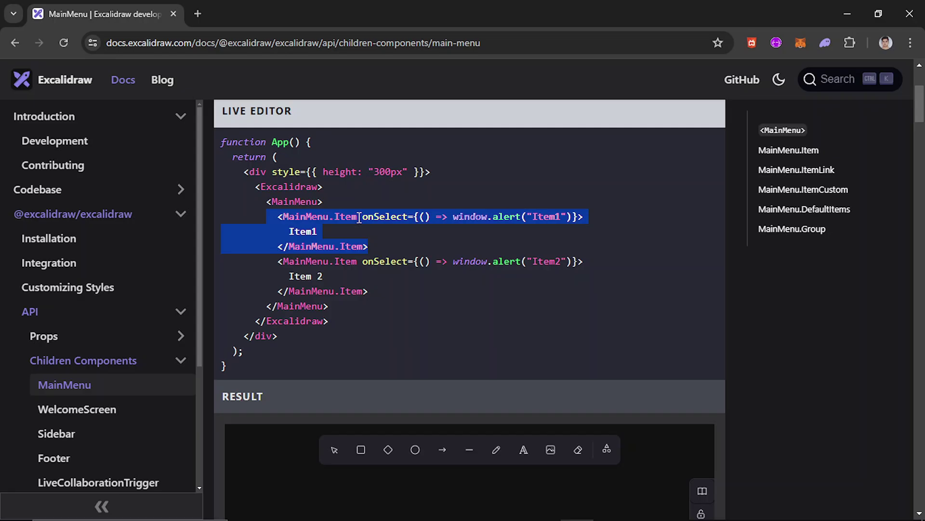
click(358, 217)
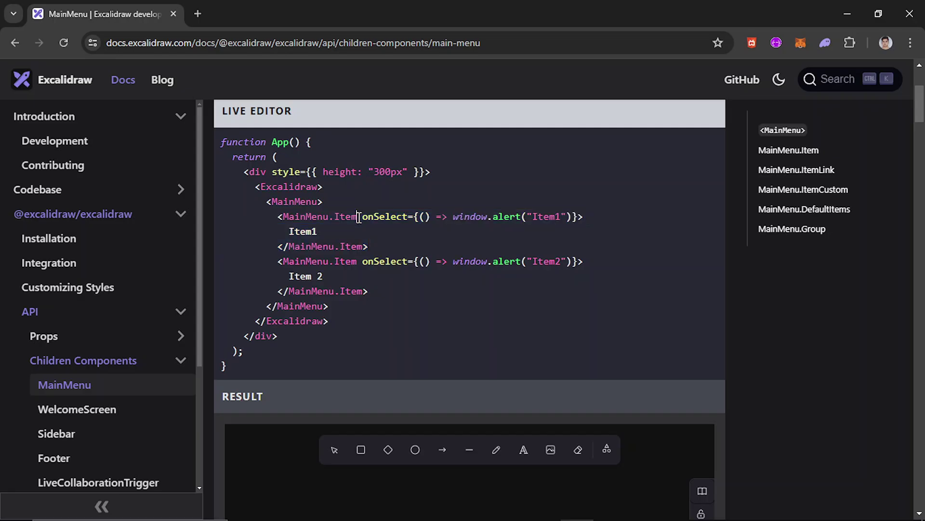
click(348, 272)
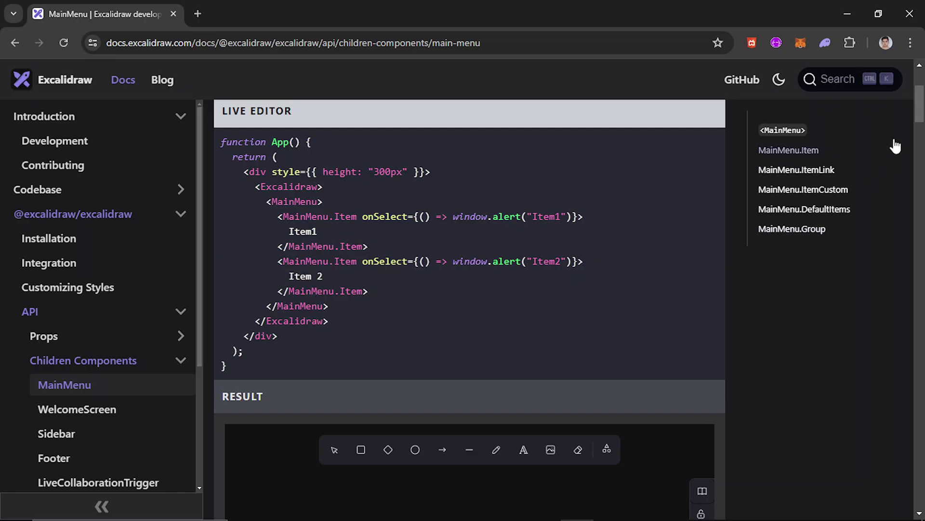
scroll(470, 290, down, 1)
scroll(470, 290, down, 4)
scroll(470, 289, down, 1)
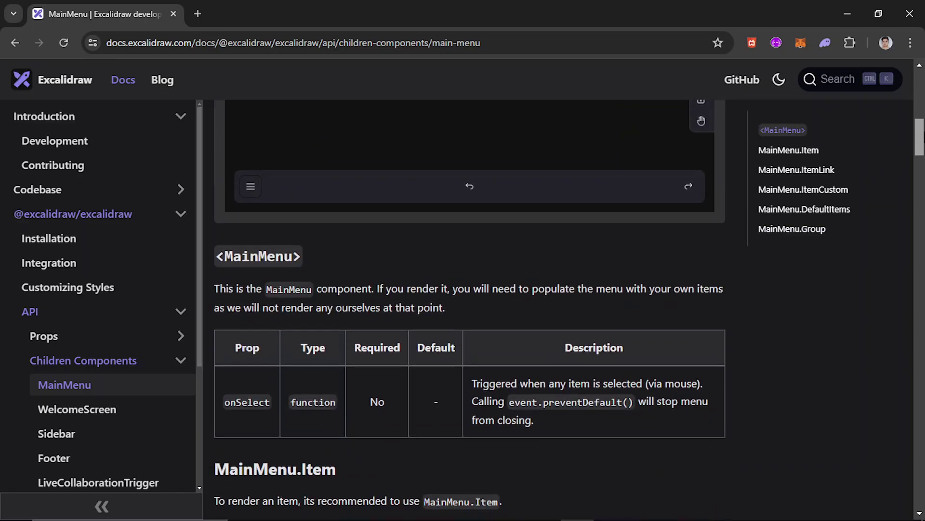
scroll(470, 290, down, 4)
scroll(470, 290, down, 1)
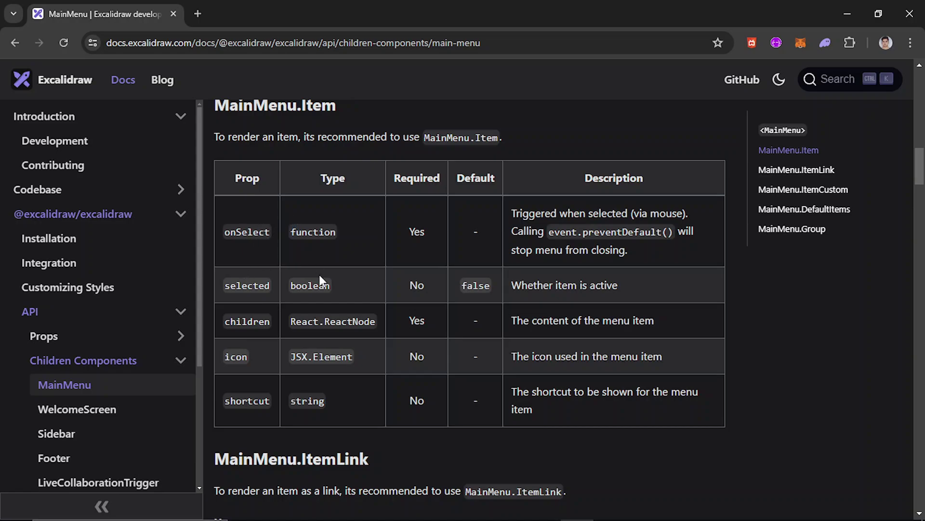
scroll(707, 152, down, 4)
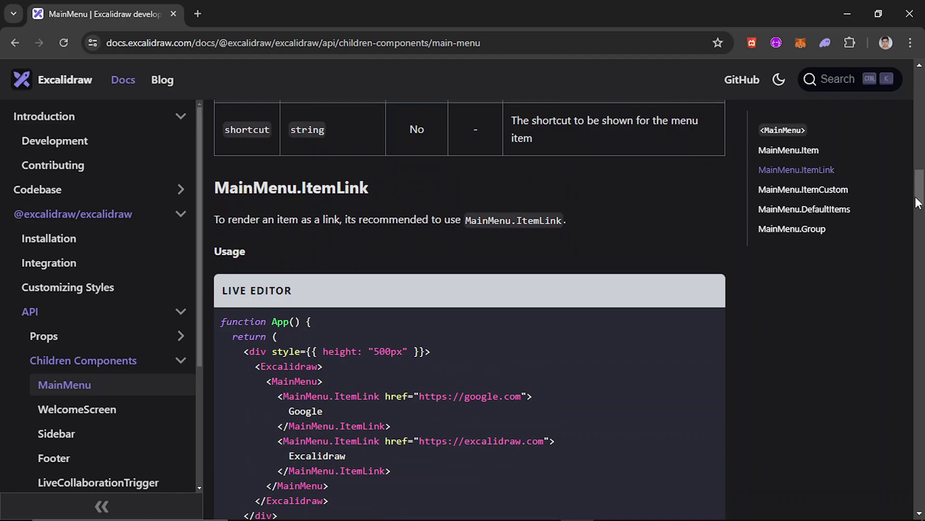
scroll(920, 189, down, 5)
scroll(920, 188, down, 1)
scroll(919, 189, down, 2)
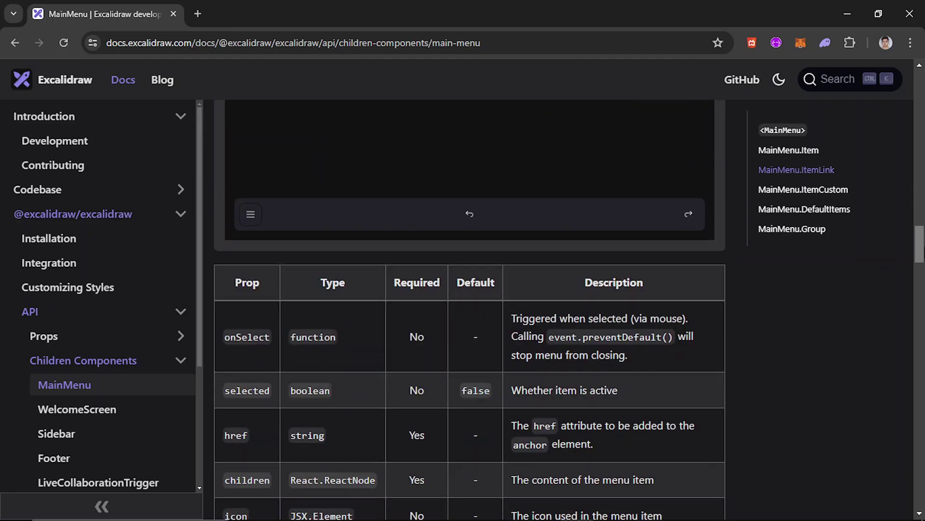
scroll(919, 188, up, 3)
scroll(920, 188, down, 3)
scroll(920, 188, down, 5)
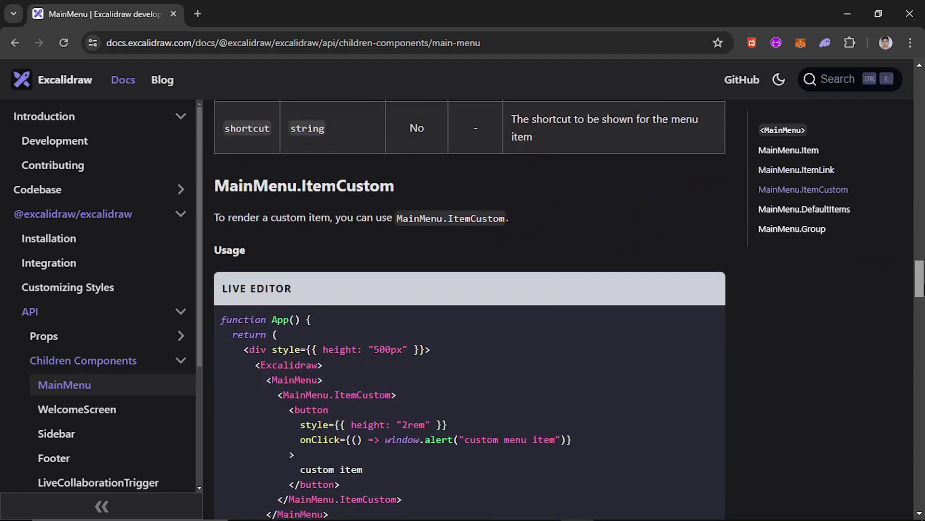
scroll(920, 188, down, 1)
scroll(470, 311, down, 1)
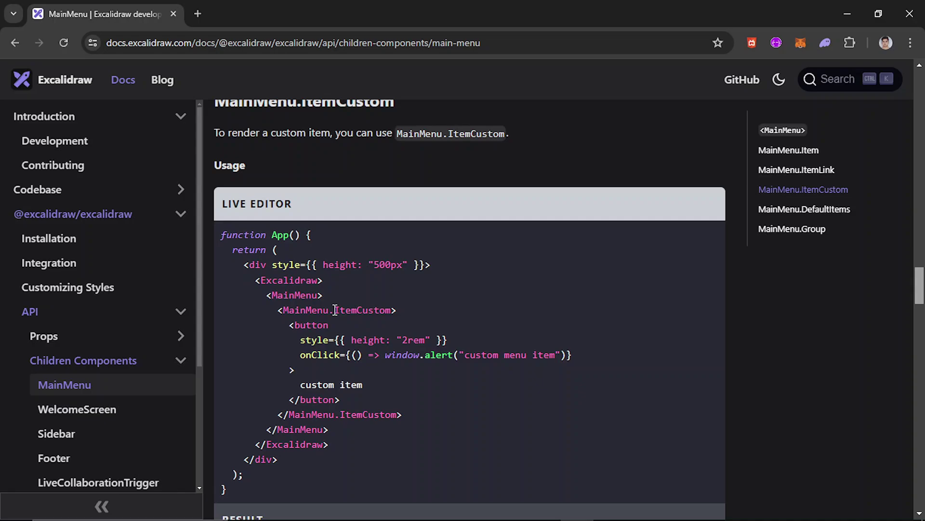
Step: Highlight the word ItemCustom in the MainMenu page examples
drag(333, 310, 386, 312)
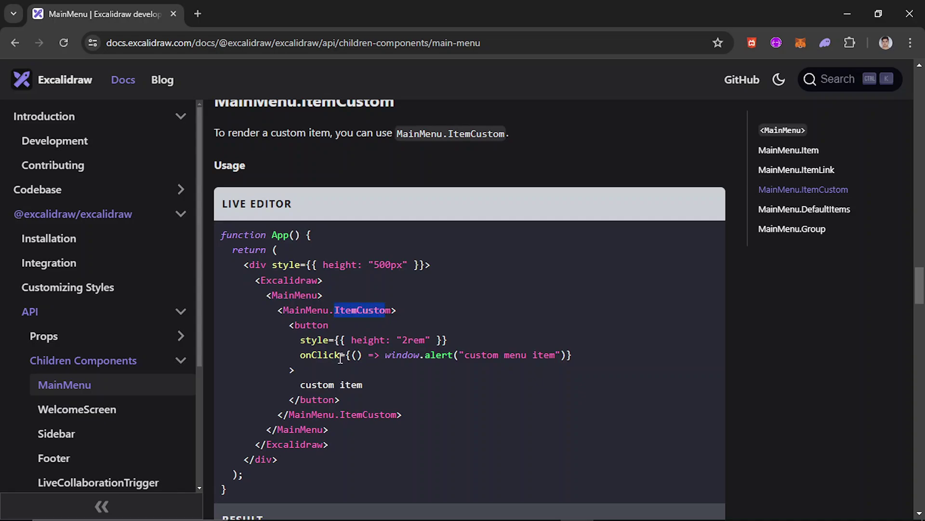
drag(921, 288, 921, 350)
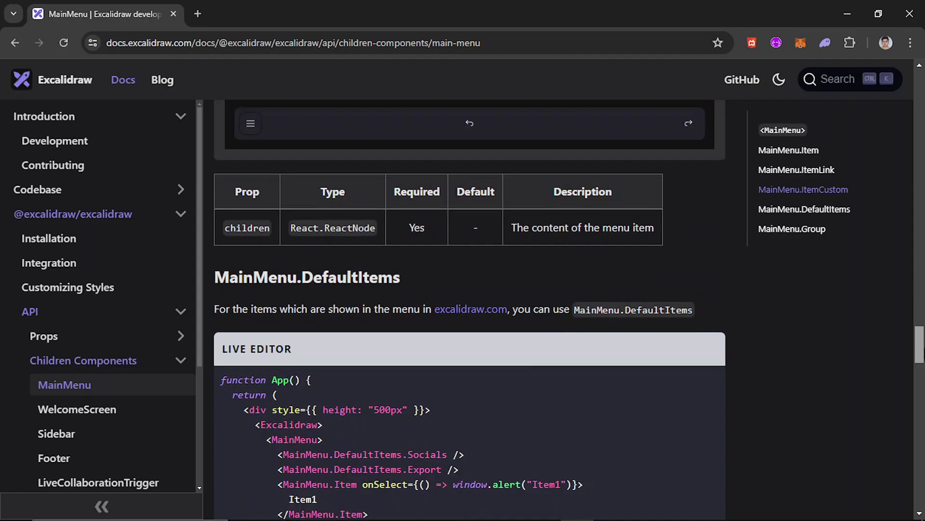
scroll(569, 310, down, 1)
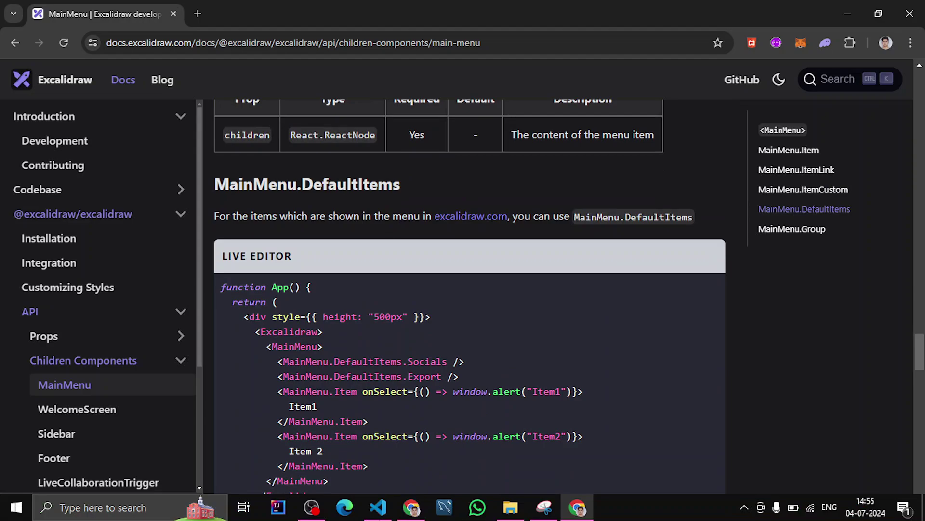
Step: Select the <MainMenu>…</MainMenu> block from the DefaultItems example for copying
click(411, 508)
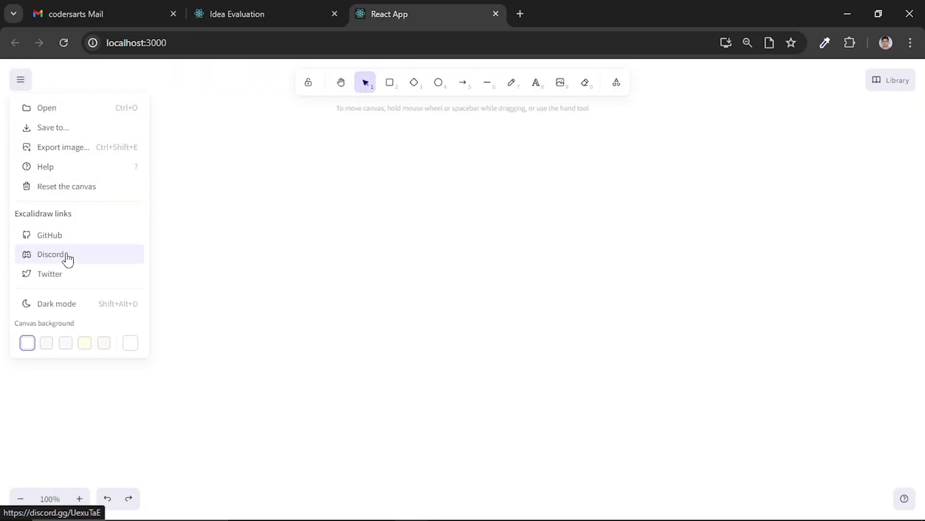
mouse_move(413, 515)
click(411, 508)
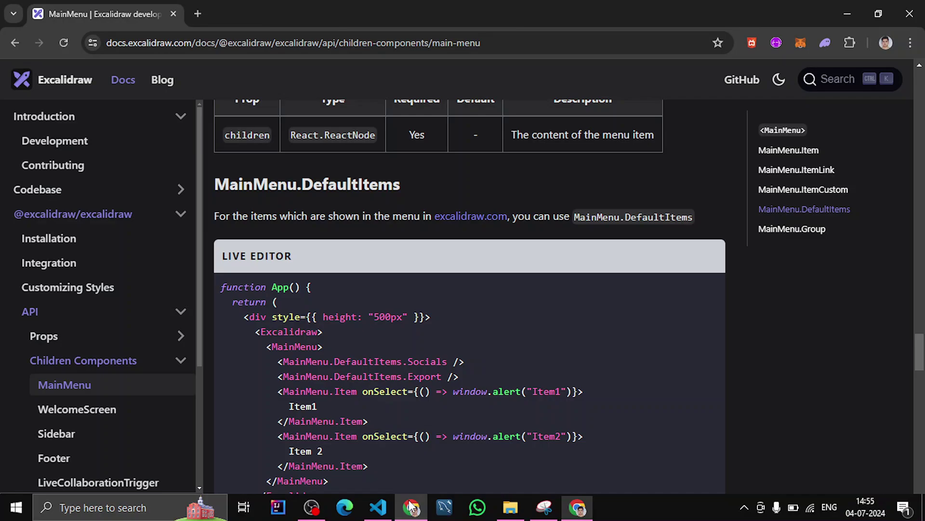
drag(921, 362, 920, 102)
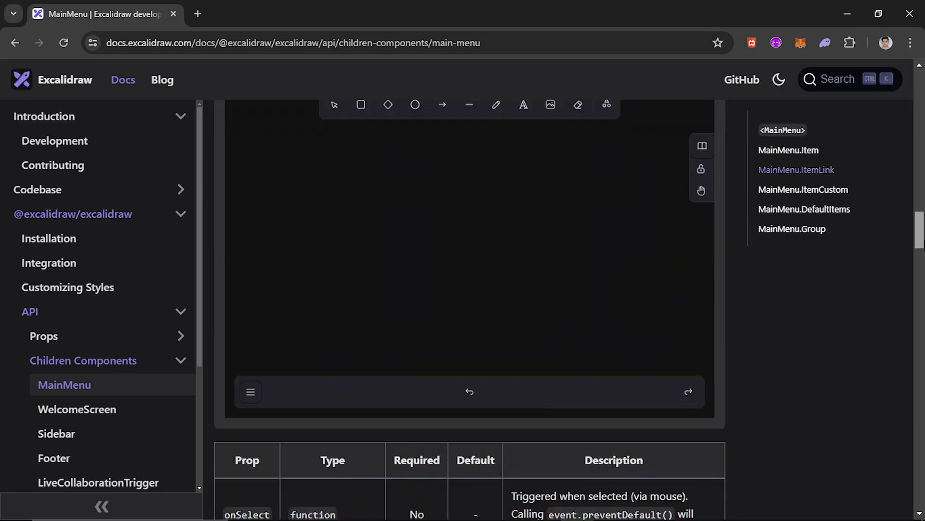
drag(922, 117, 922, 301)
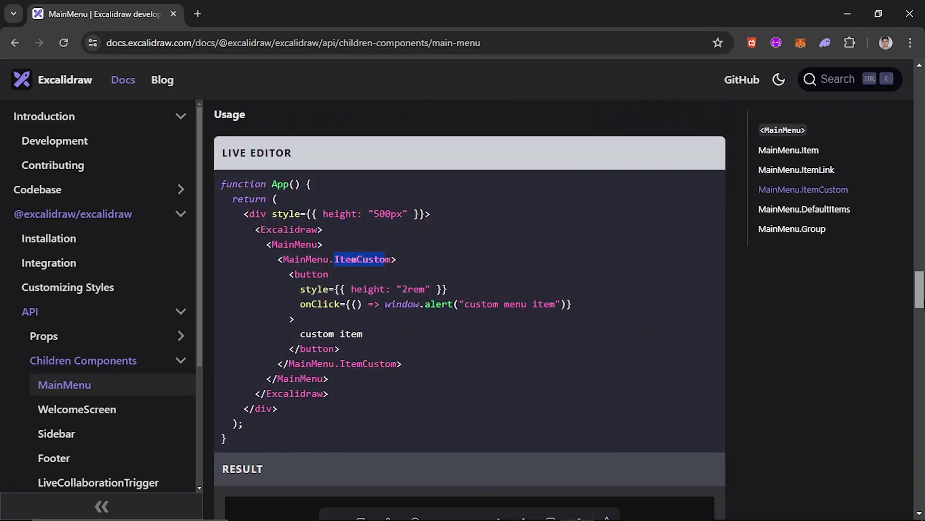
scroll(470, 311, down, 3)
scroll(470, 311, down, 2)
scroll(470, 311, down, 2)
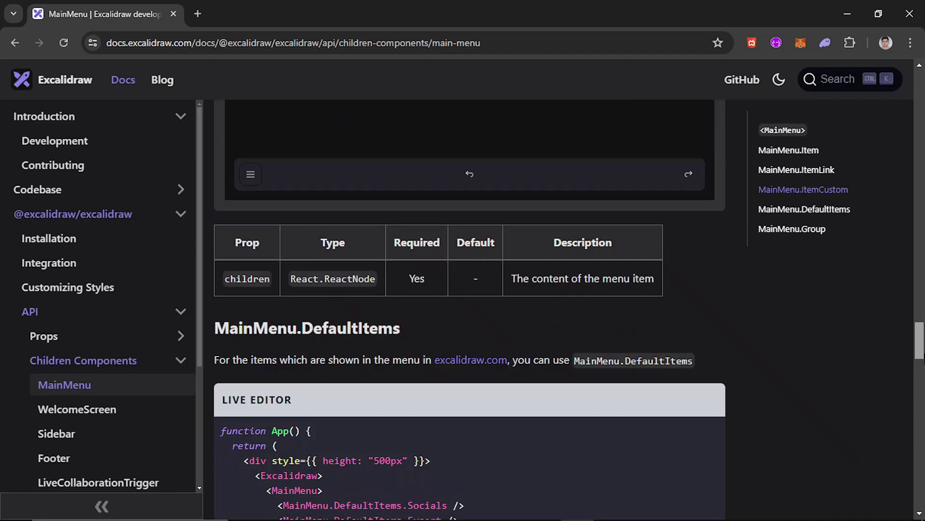
scroll(470, 311, down, 2)
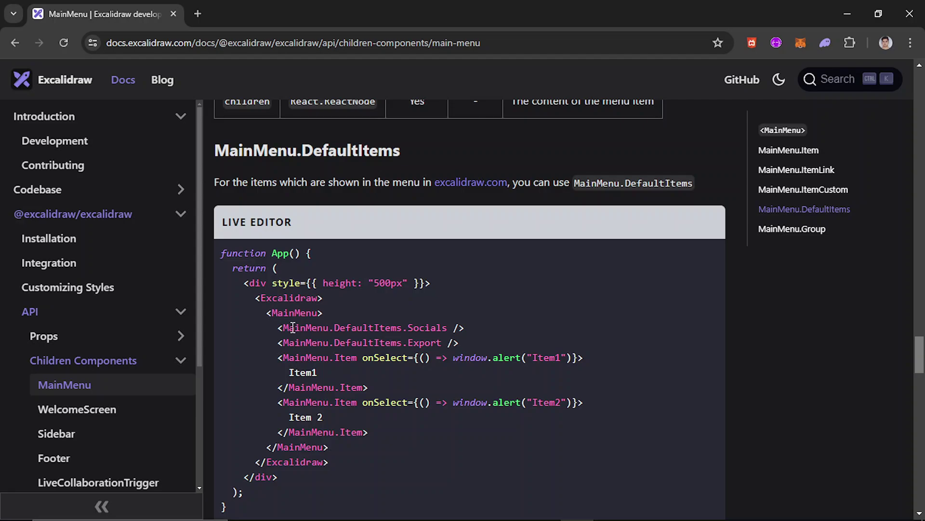
mouse_move(266, 312)
mouse_down()
mouse_move(340, 432)
mouse_move(337, 445)
mouse_move(281, 331)
mouse_move(282, 309)
mouse_move(330, 447)
mouse_up()
click(273, 327)
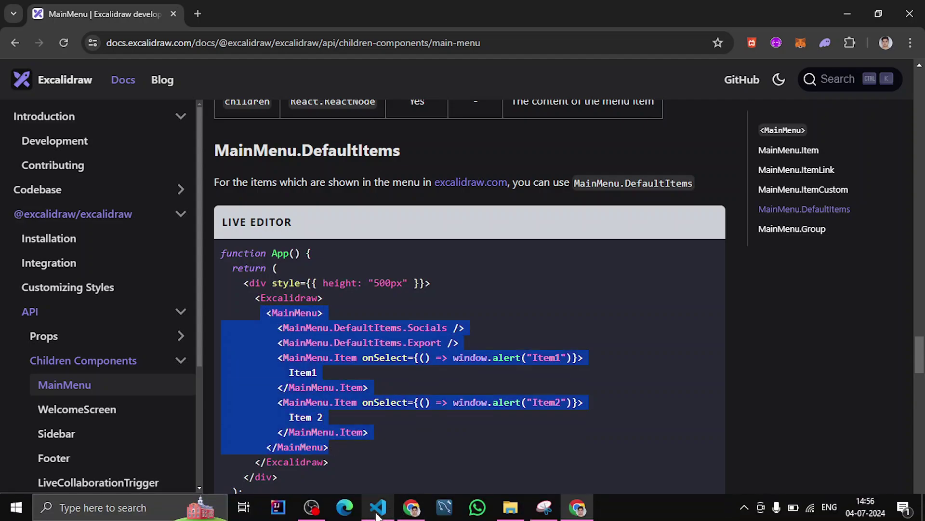
click(378, 507)
Step: Turn <Excalidraw/> into open and close tags, paste the MainMenu block inside, and save
click(342, 133)
key(BackSpace)
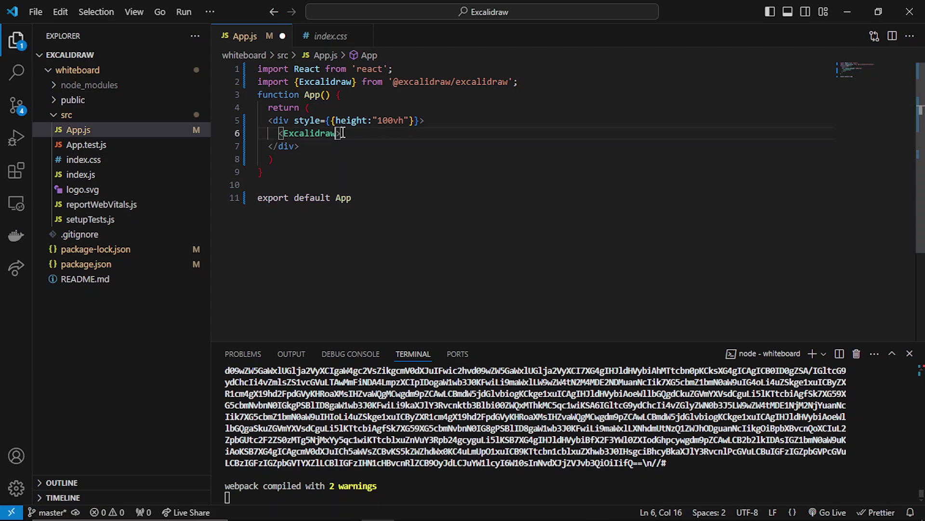
key(Return)
text(<)
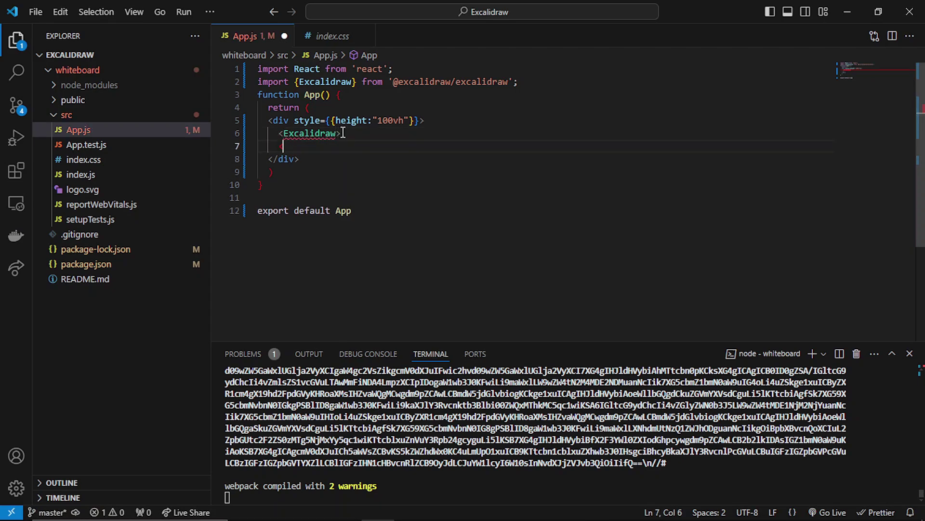
text(/)
key(Return)
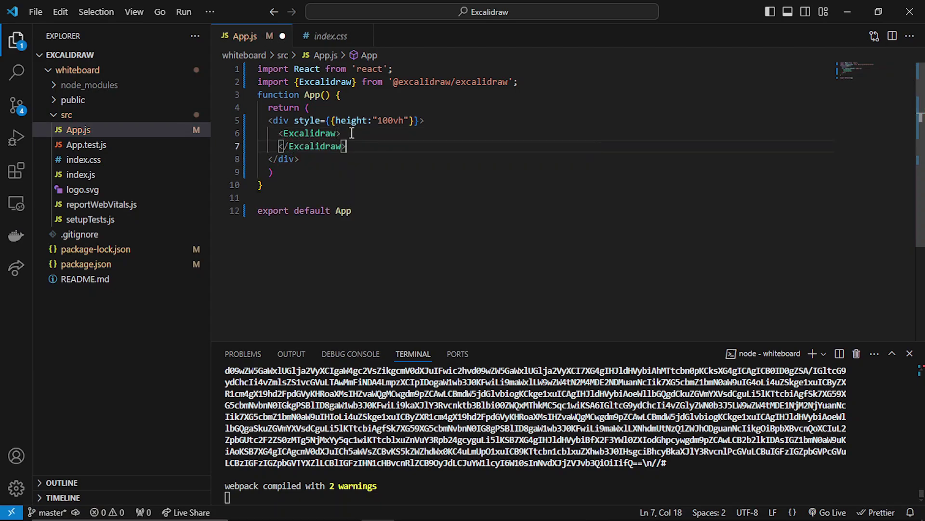
click(350, 133)
key(Return)
key(Return)
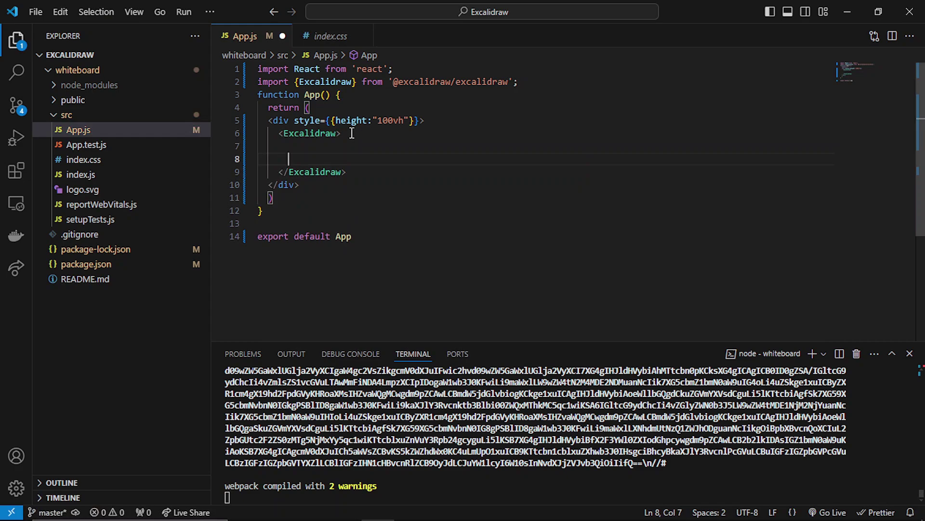
key(Up)
text(<MainMenu>           <MainMenu.DefaultItems.Socials />           <MainMenu.DefaultItems.Export />           <MainMenu.Item onSelect={() => window.alert("Item1")}>             Item1           </MainMenu.Item>           <MainMenu.Item onSelect={() => window.alert("Item2")}>             Item 2           </MainMenu.Item>         </MainMenu>)
key(ctrl+s)
click(471, 129)
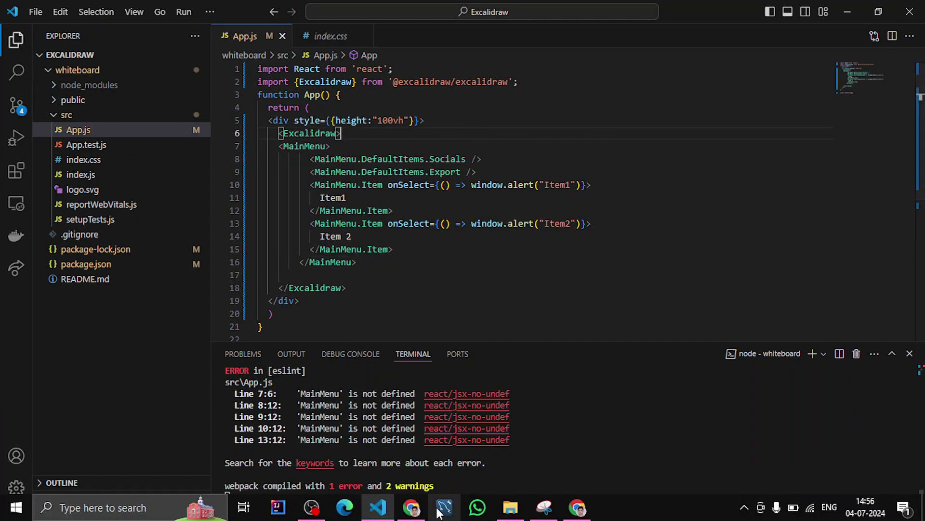
click(356, 160)
mouse_move(336, 159)
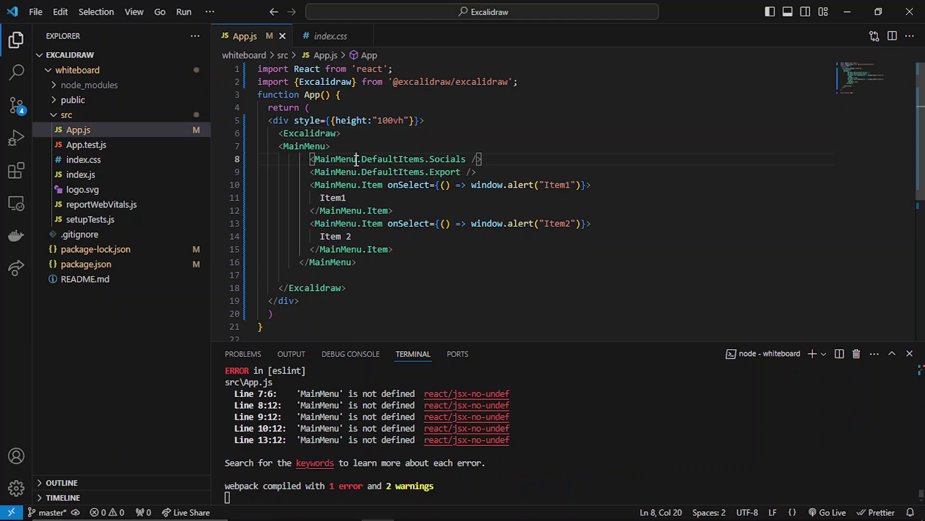
key(Return)
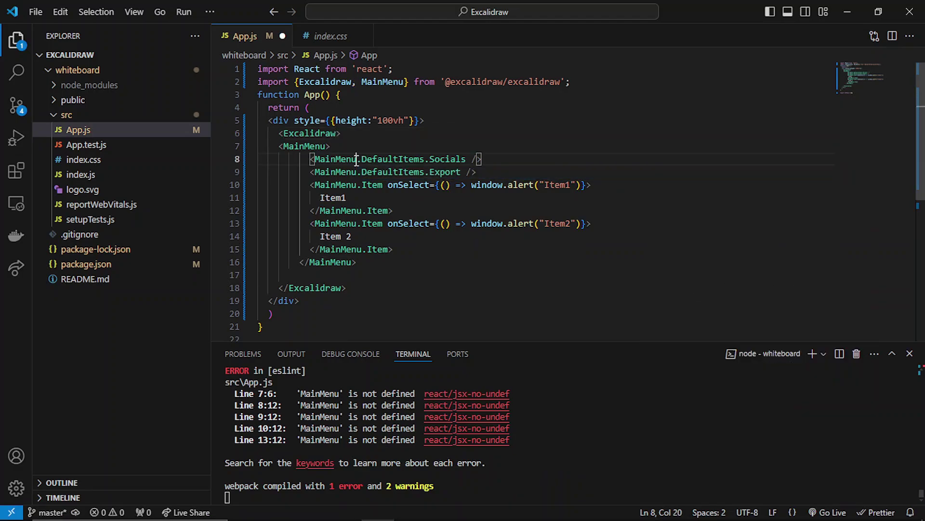
key(ctrl+s)
Step: Check the running app, then review the menu items nested inside MainMenu
click(411, 508)
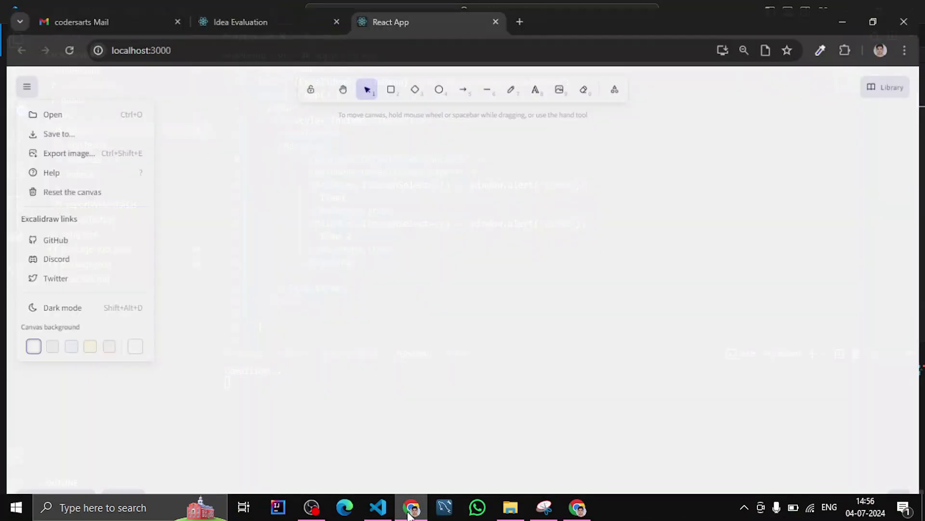
click(377, 507)
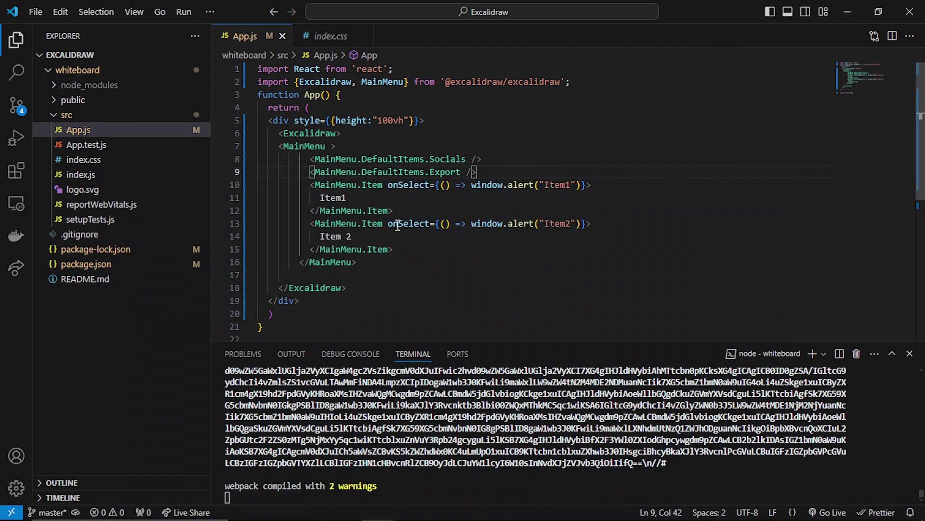
click(368, 145)
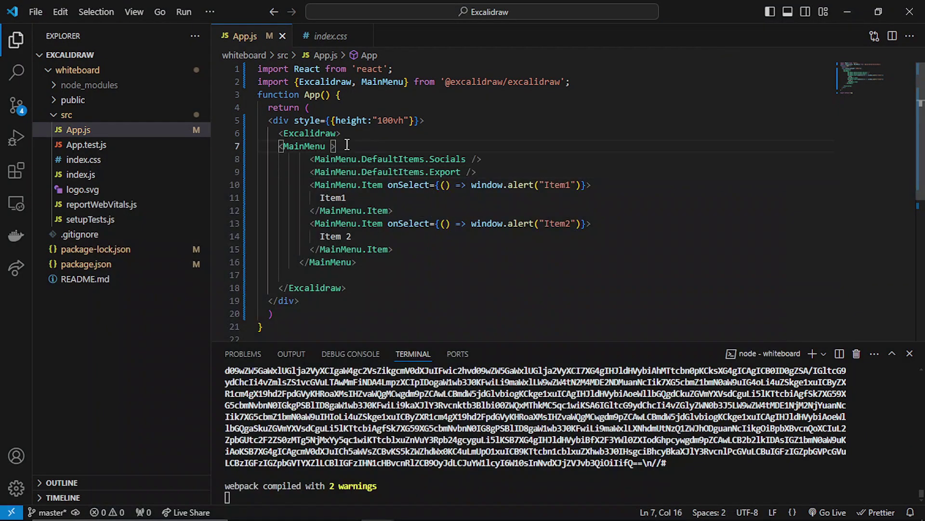
mouse_move(304, 159)
mouse_down()
mouse_move(403, 266)
mouse_move(395, 250)
mouse_up()
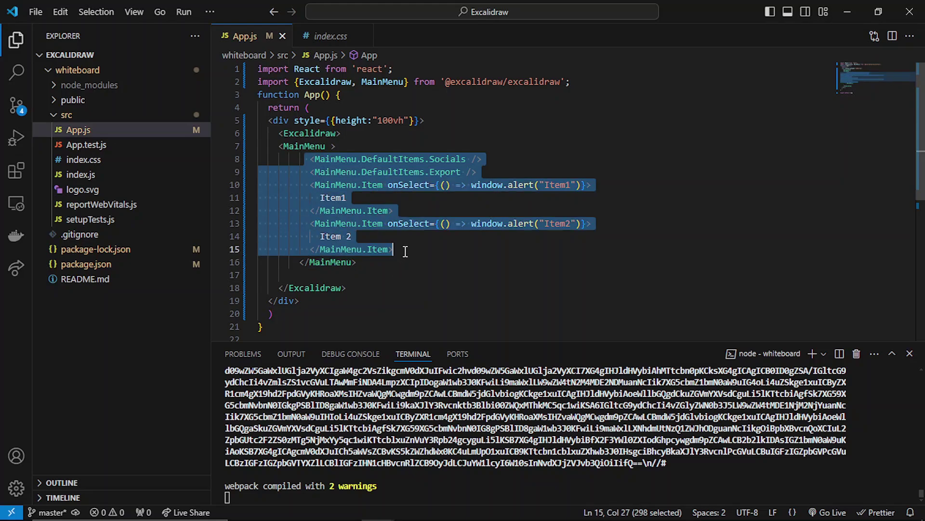
click(409, 293)
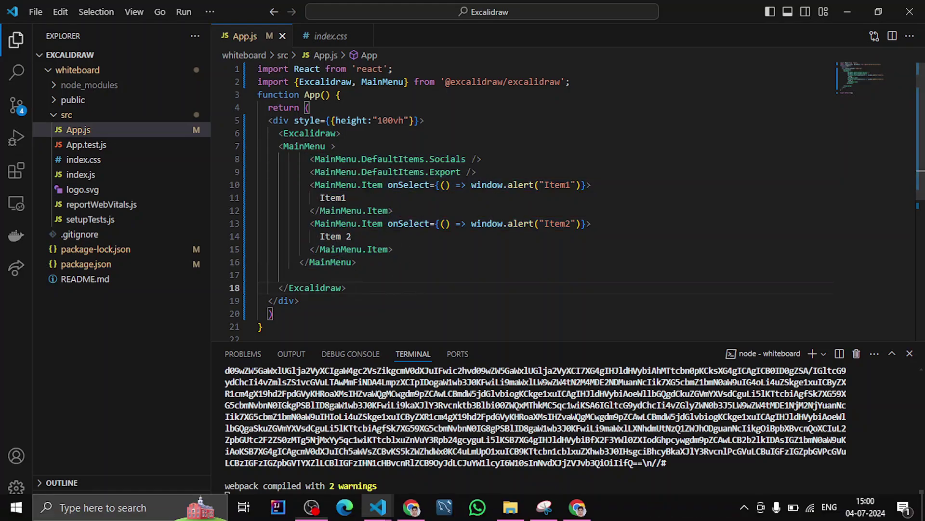
Step: From the hamburger menu, trigger Item1 and Item 2, dismissing each alert with OK
click(409, 507)
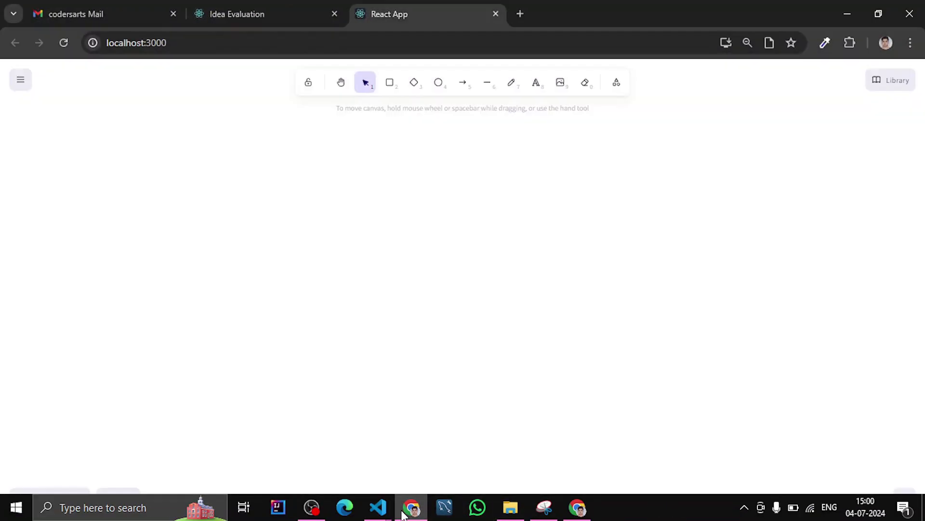
click(20, 83)
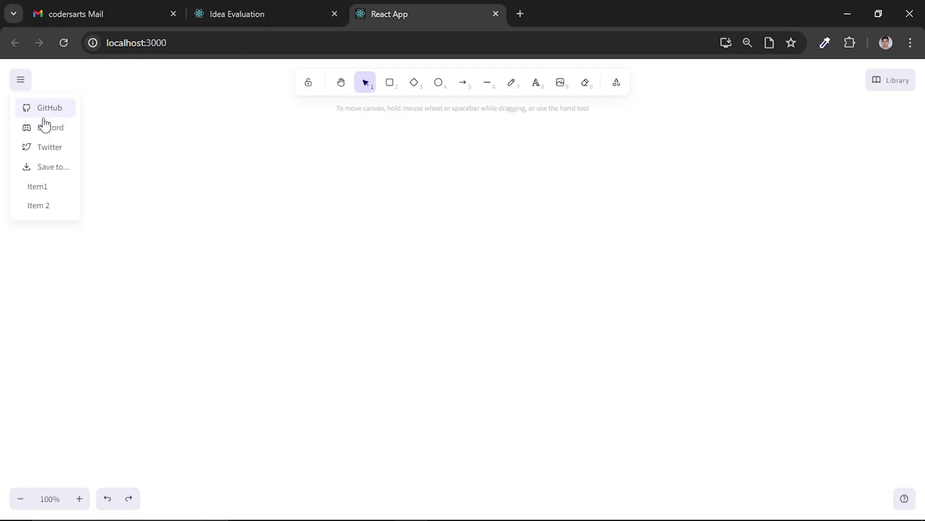
click(37, 188)
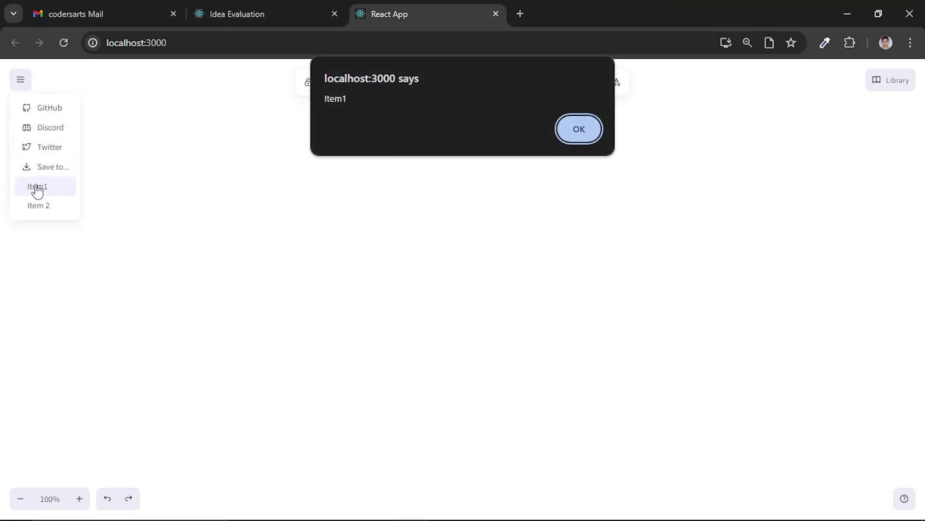
click(582, 129)
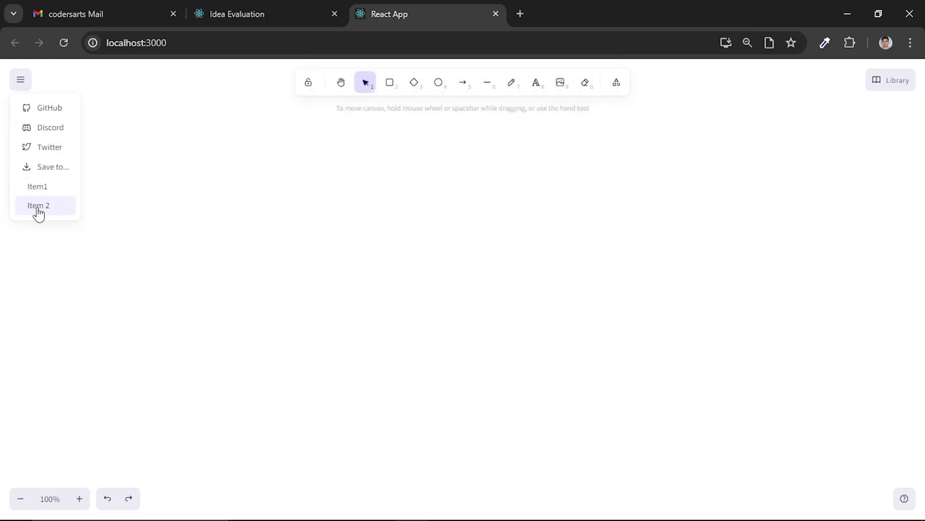
click(37, 209)
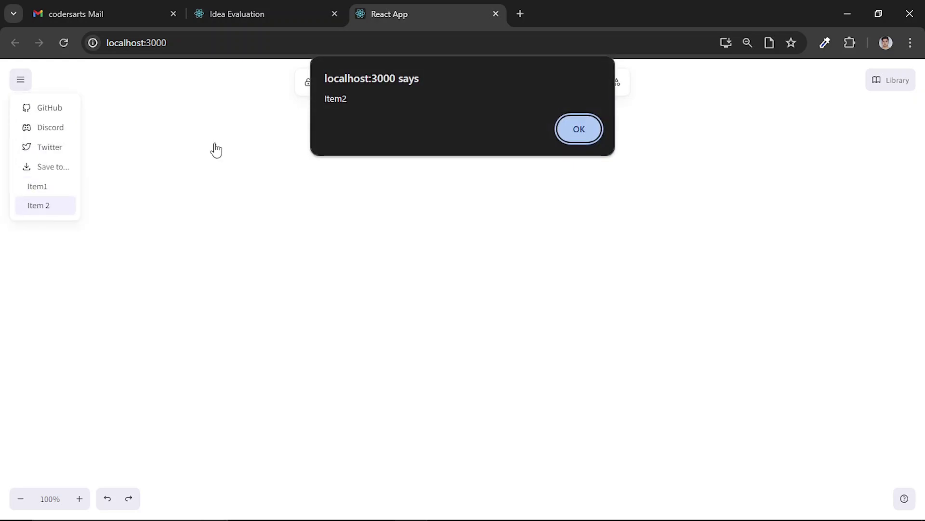
click(583, 128)
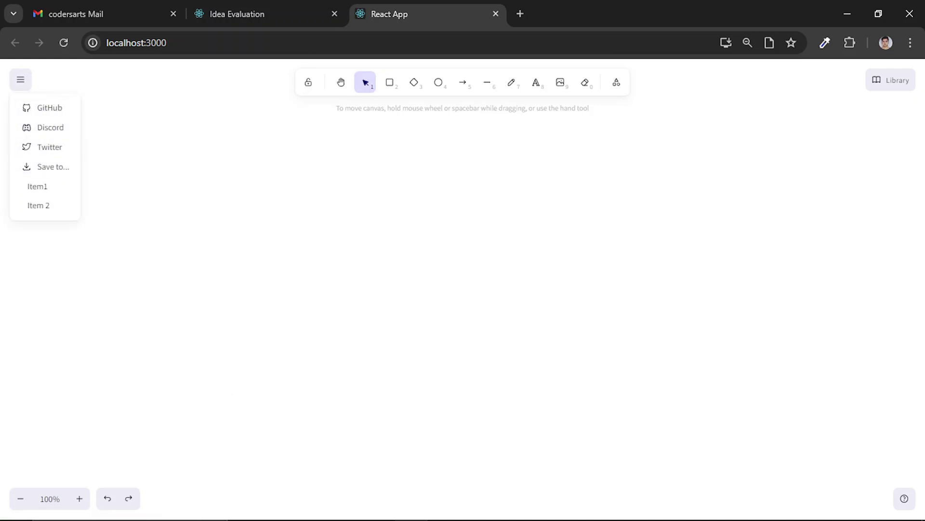
Step: Duplicate the MainMenu.DefaultItems.Export line directly below itself
click(411, 509)
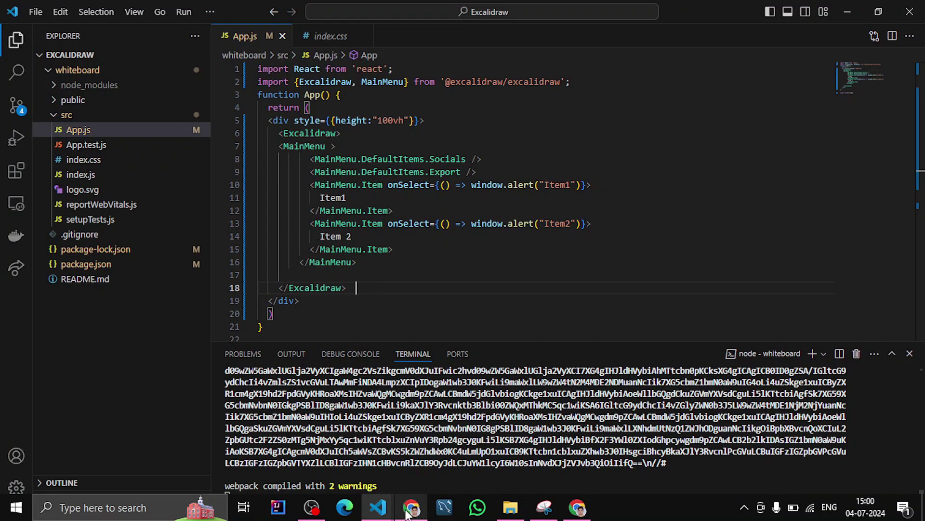
click(463, 223)
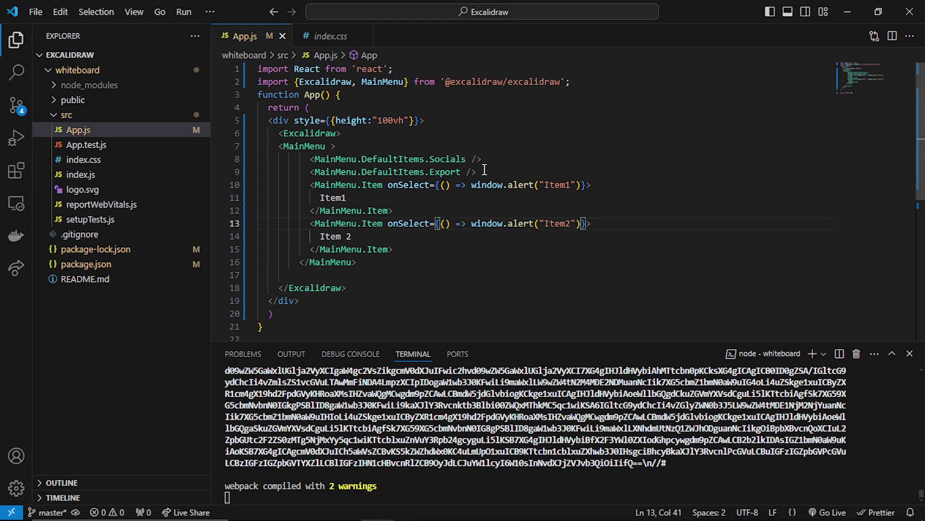
mouse_move(480, 171)
mouse_down()
mouse_move(333, 181)
mouse_move(311, 171)
mouse_up()
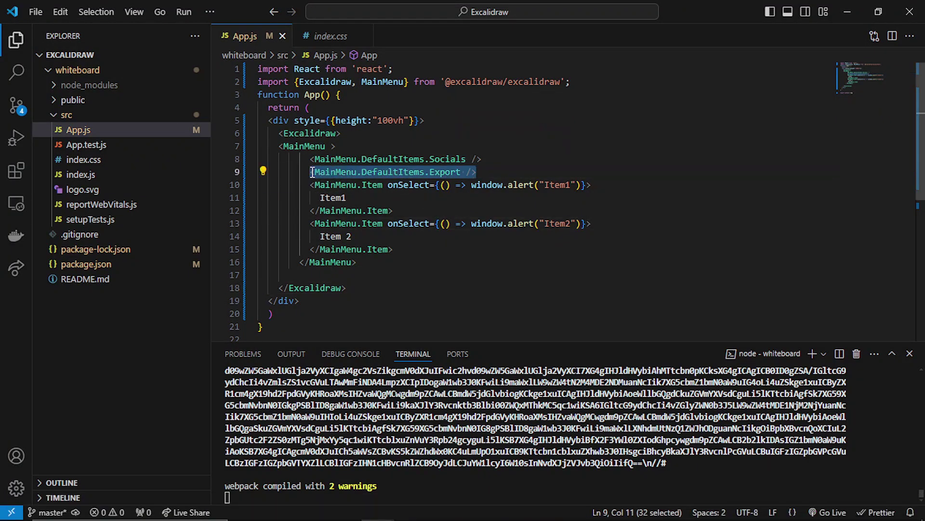
key(ctrl+c)
key(End)
key(Return)
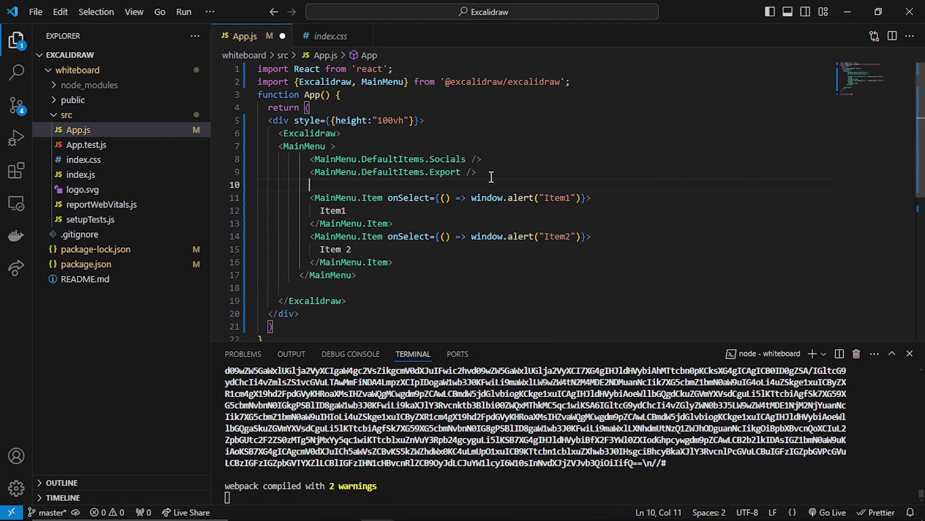
key(ctrl+v)
Step: Replace Export in the copy with the ToggleTheme suggestion
key(Left)
key(Left)
key(Left)
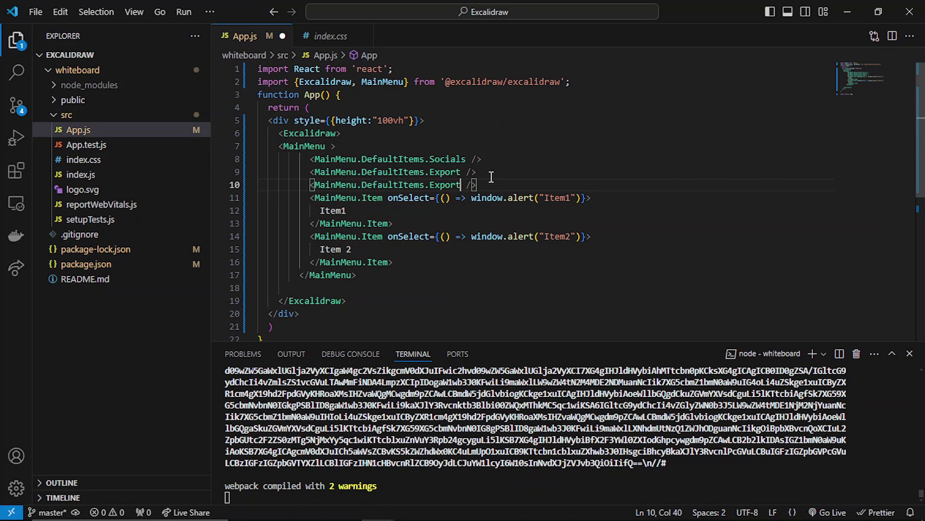
key(BackSpace)
key(BackSpace)
key(BackSpace)
key(BackSpace)
key(BackSpace)
key(BackSpace)
text(T)
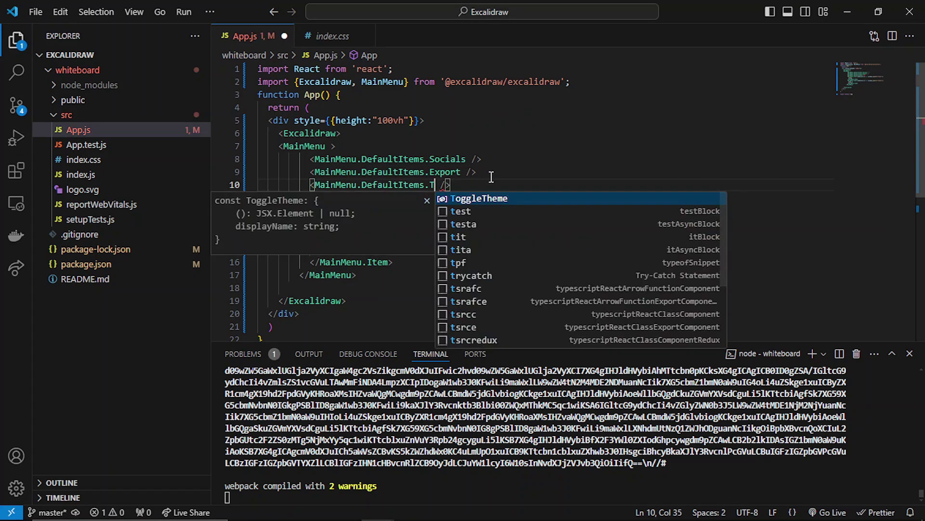
text(o)
key(Return)
key(BackSpace)
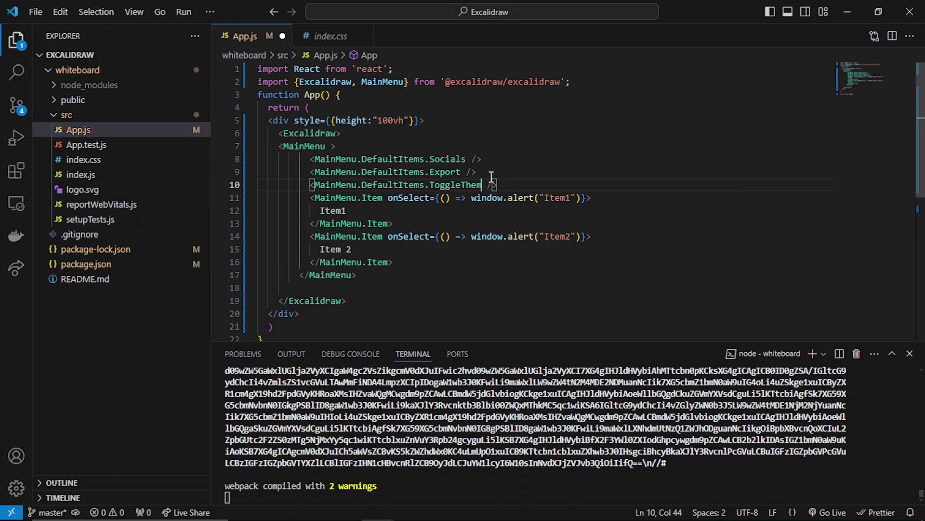
key(BackSpace)
key(BackSpace)
key(BackSpace)
key(BackSpace)
key(BackSpace)
key(BackSpace)
Step: Browse the default item list, insert ToggleTheme again, and save App.js
key(Left)
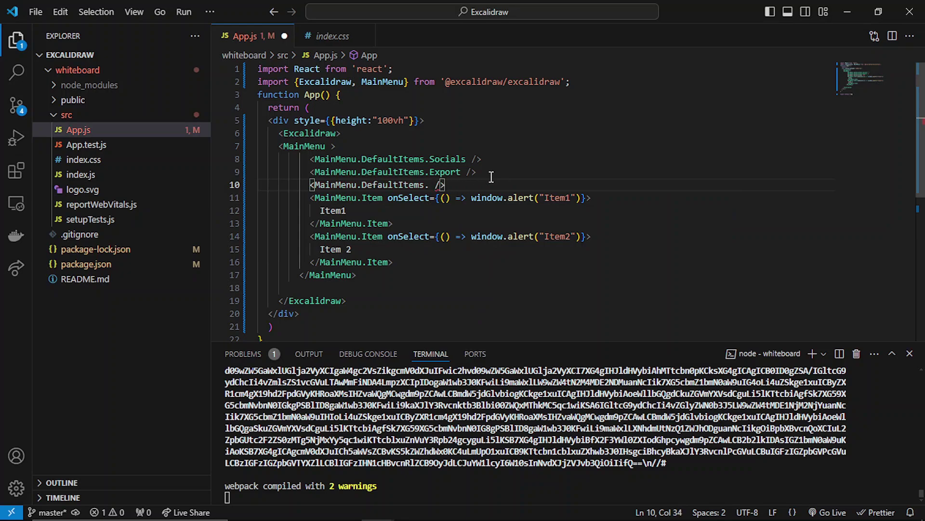
key(ctrl+space)
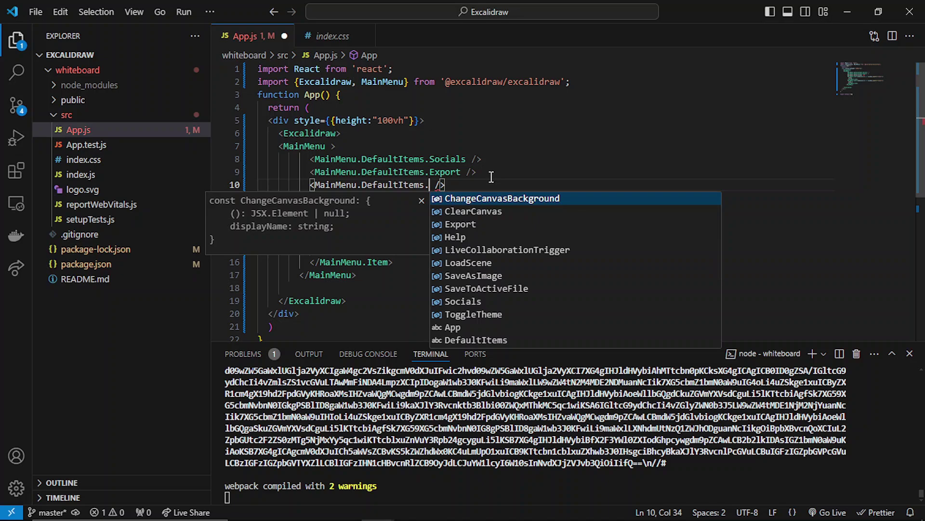
key(Down)
key(Down)
key(Down)
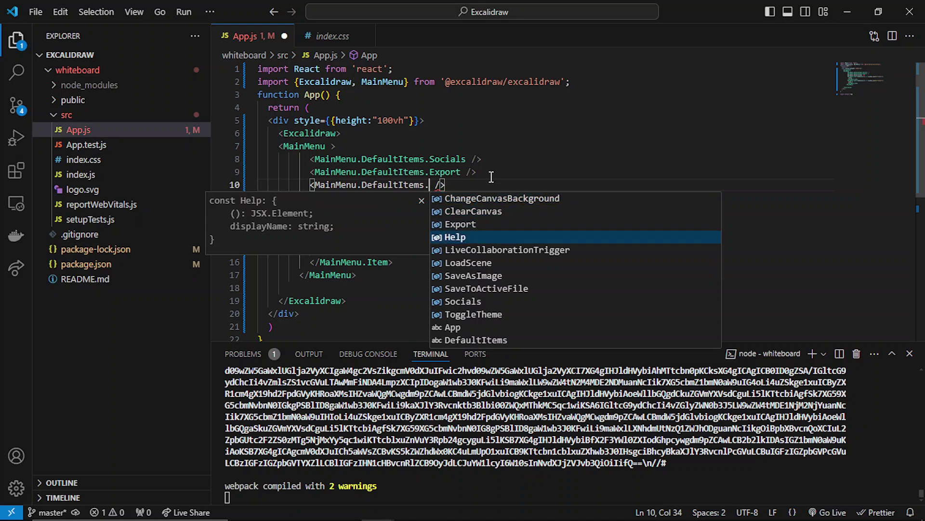
key(Up)
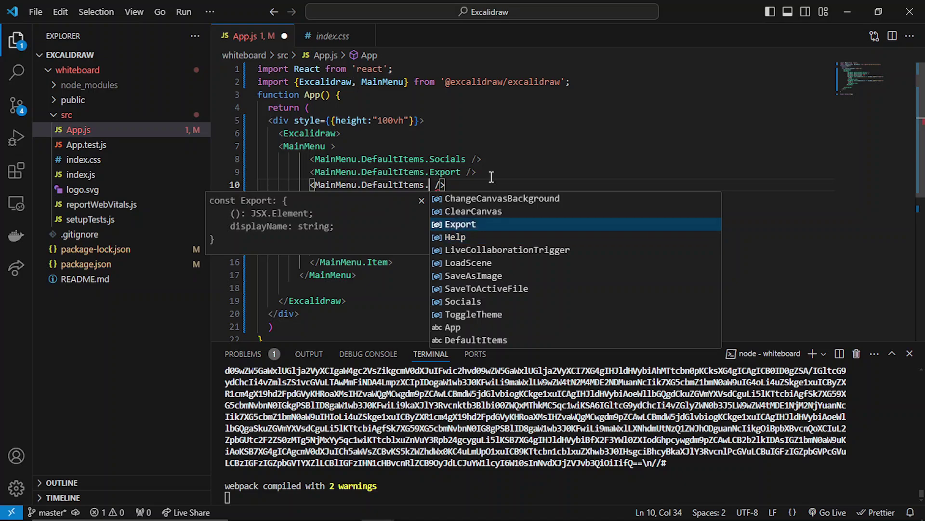
key(Down)
key(Down)
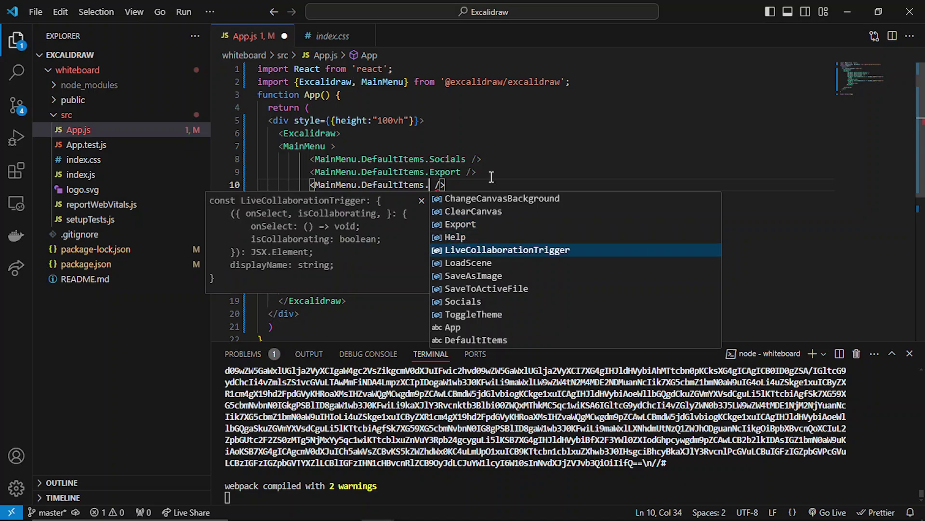
key(Down)
key(Down)
key(Down)
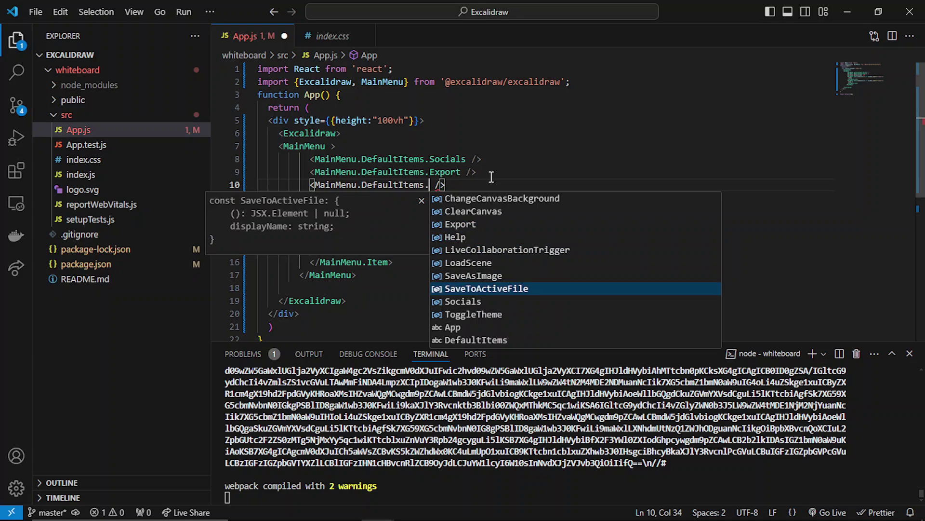
key(Up)
key(Up)
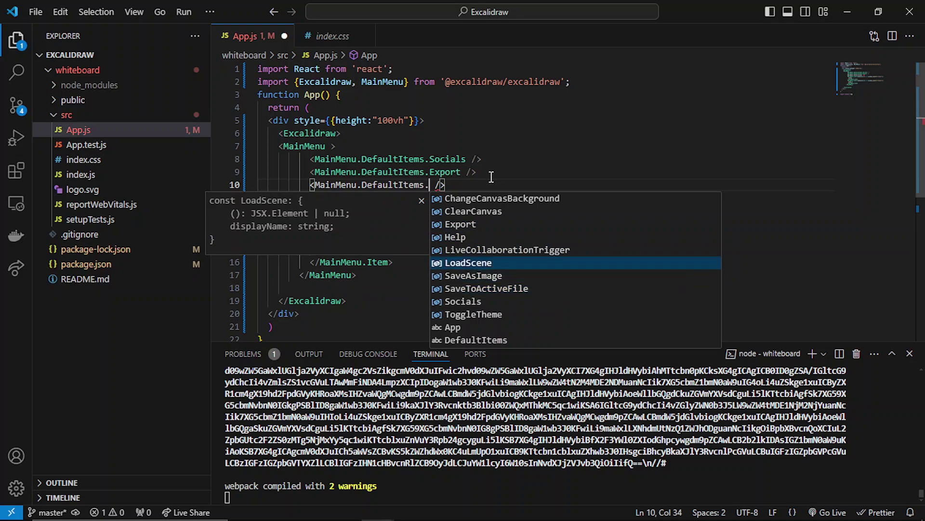
key(Up)
key(Up)
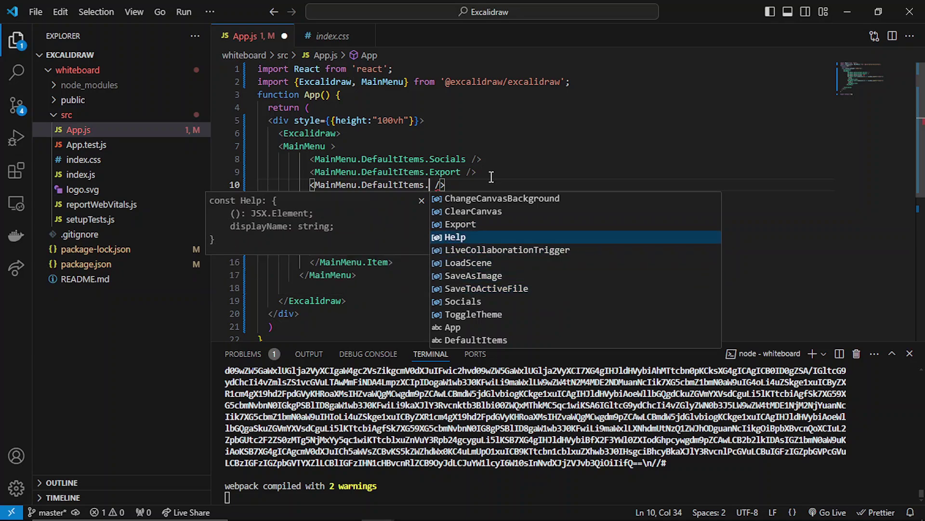
key(Down)
key(Down)
key(Down)
key(Down)
key(Down)
key(Down)
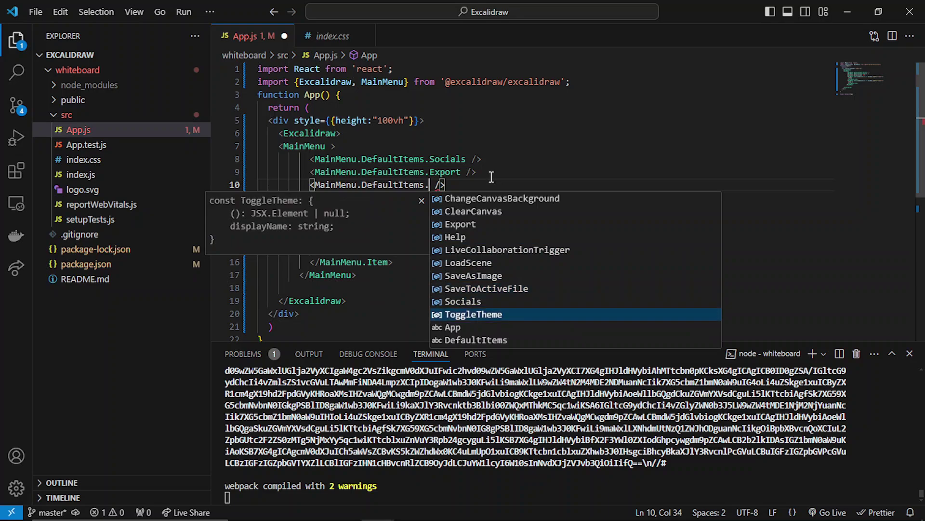
key(Return)
key(ctrl+s)
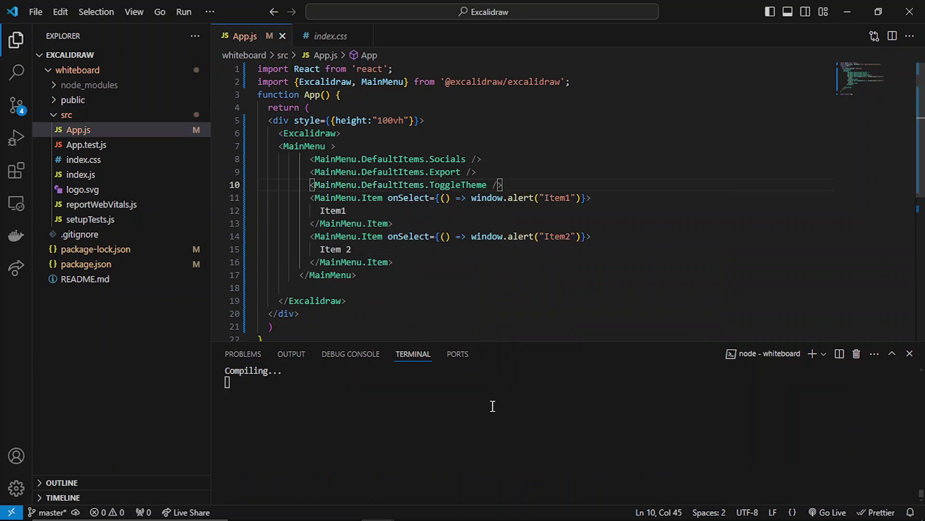
Step: Switch the canvas to Dark mode and back to Light mode from the main menu
click(412, 507)
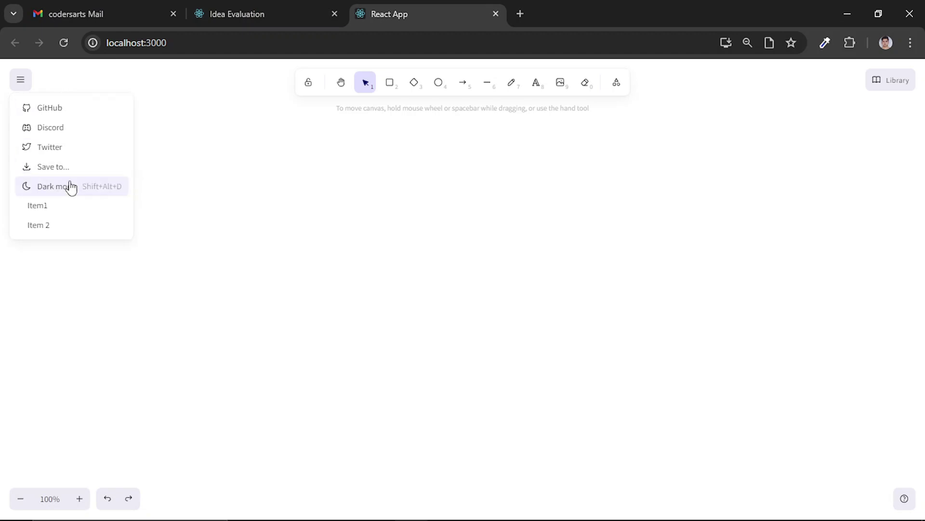
click(70, 188)
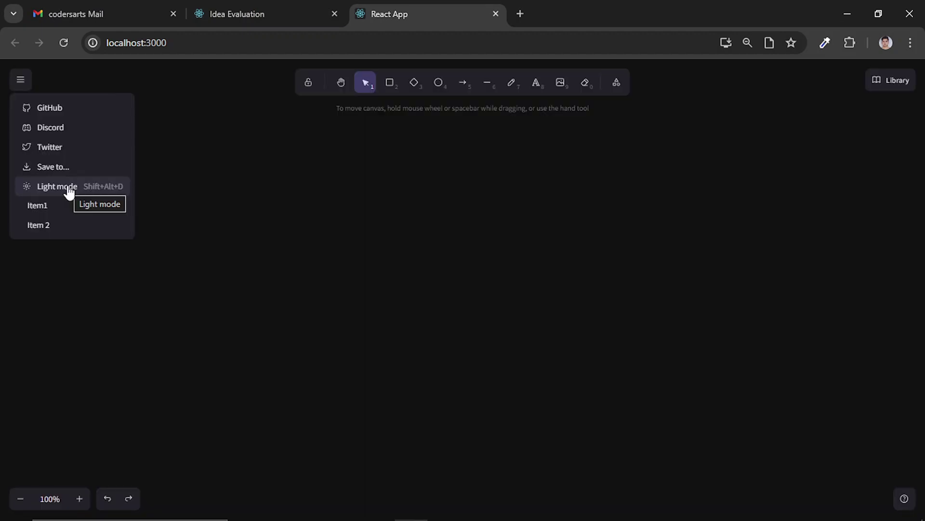
click(70, 187)
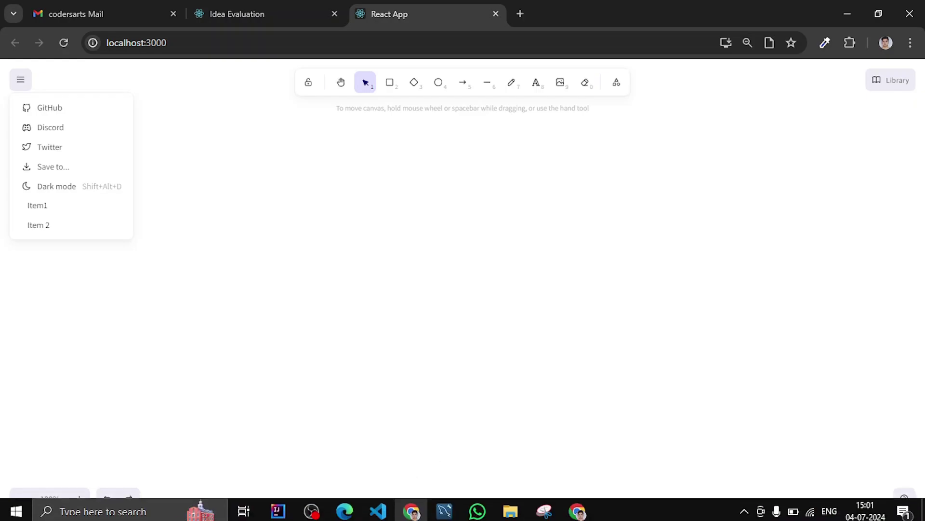
Step: Go back to App.js in VS Code at the opening Excalidraw tag on line 6
click(411, 511)
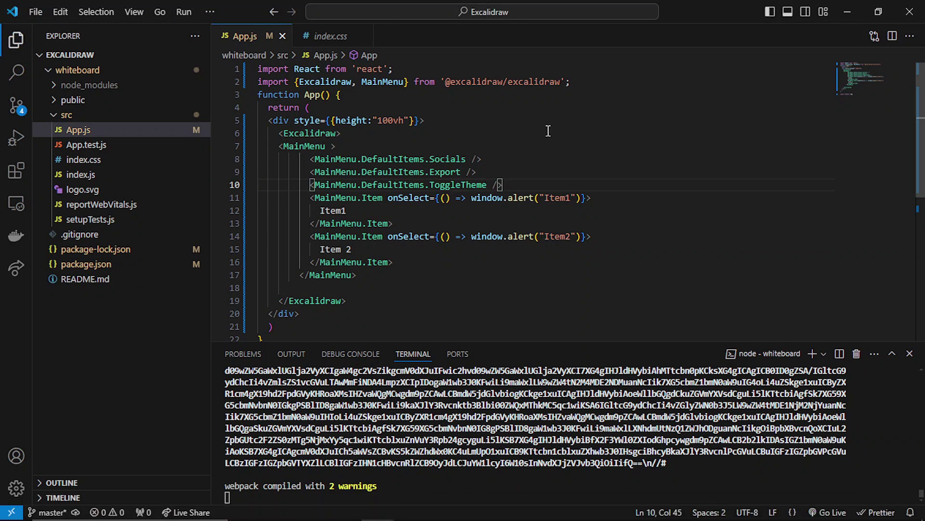
click(340, 133)
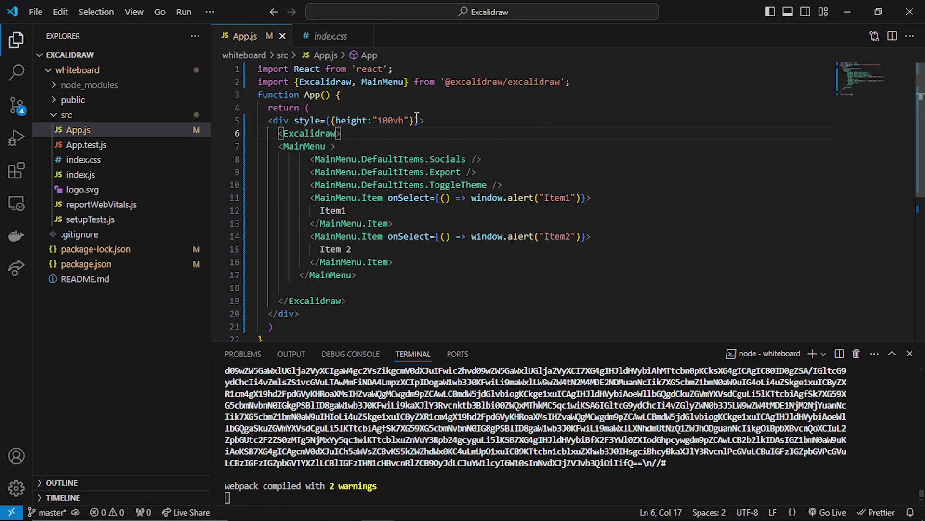